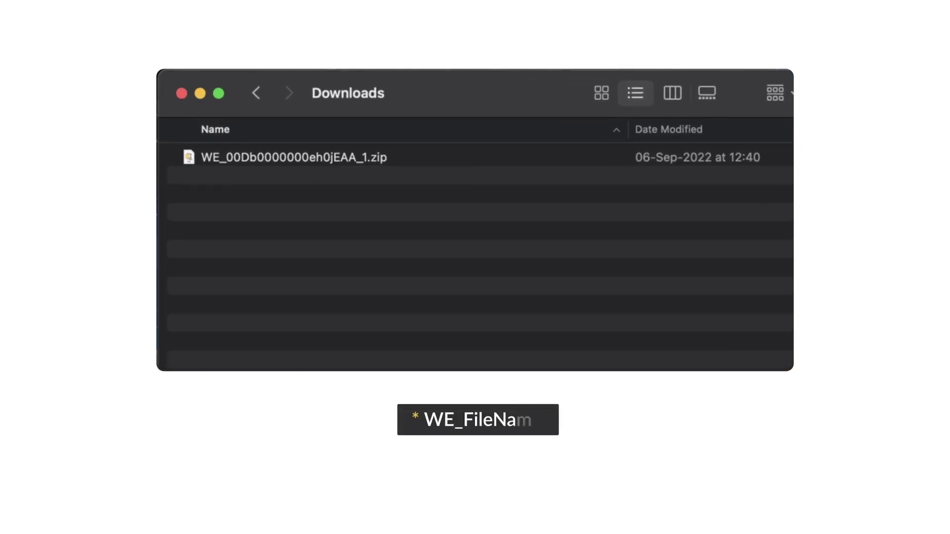
Expand the Salesforce export zip in Downloads using Archive Utility.
right_click(384, 157)
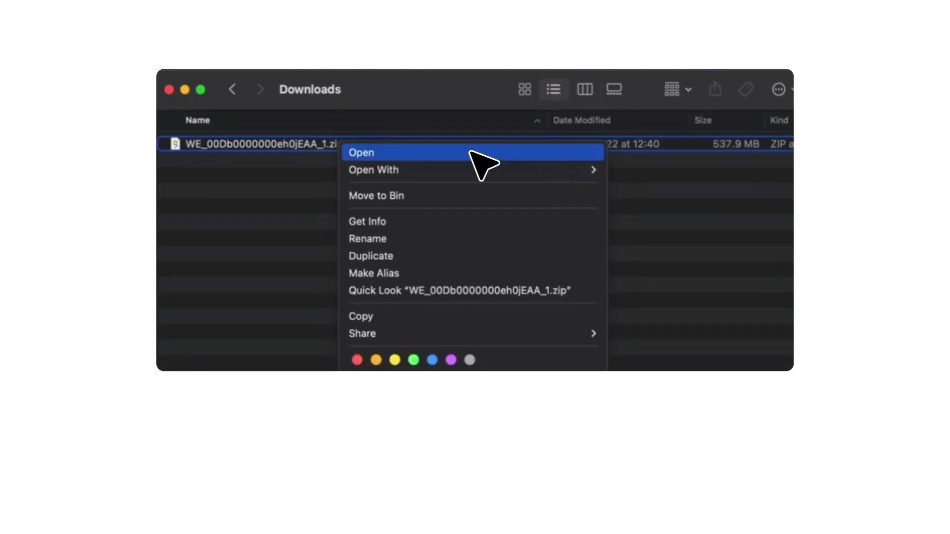
mouse_move(578, 188)
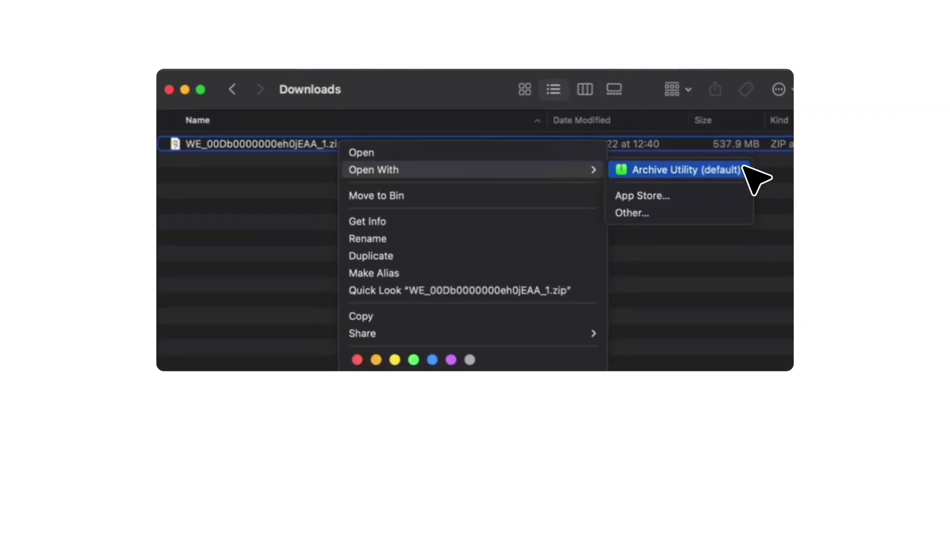
click(743, 168)
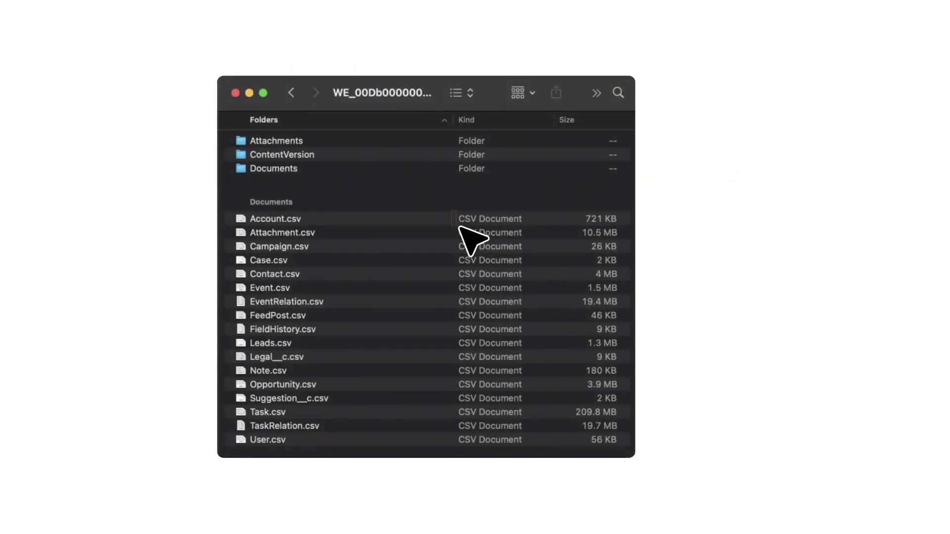
Browse the extracted export's CSV files and its Attachments, ContentVersion and Documents subfolders.
drag(451, 211, 532, 449)
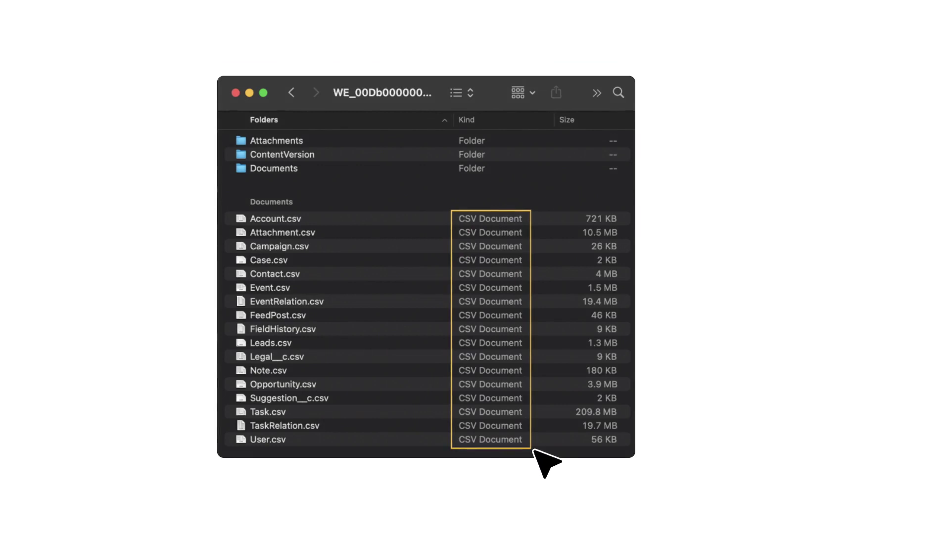
drag(225, 131, 323, 178)
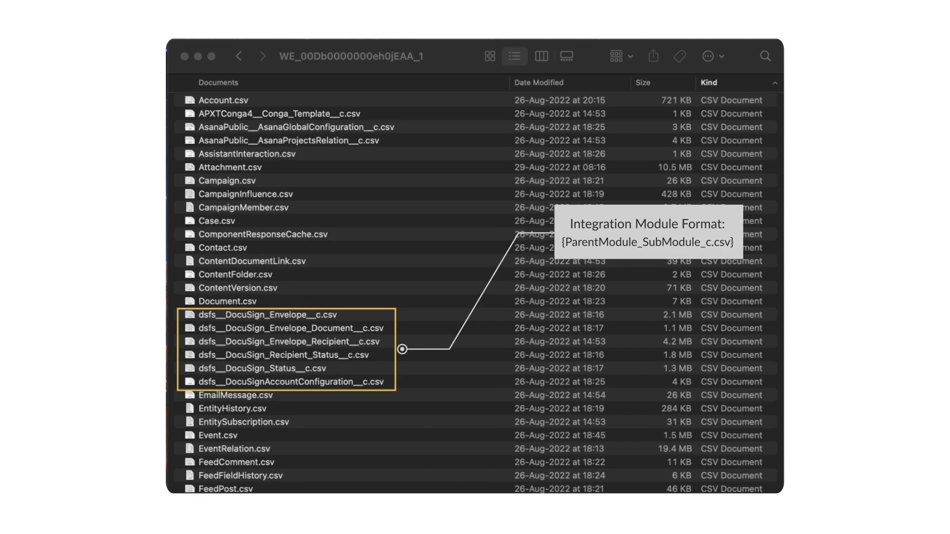
scroll(475, 292, down, 5)
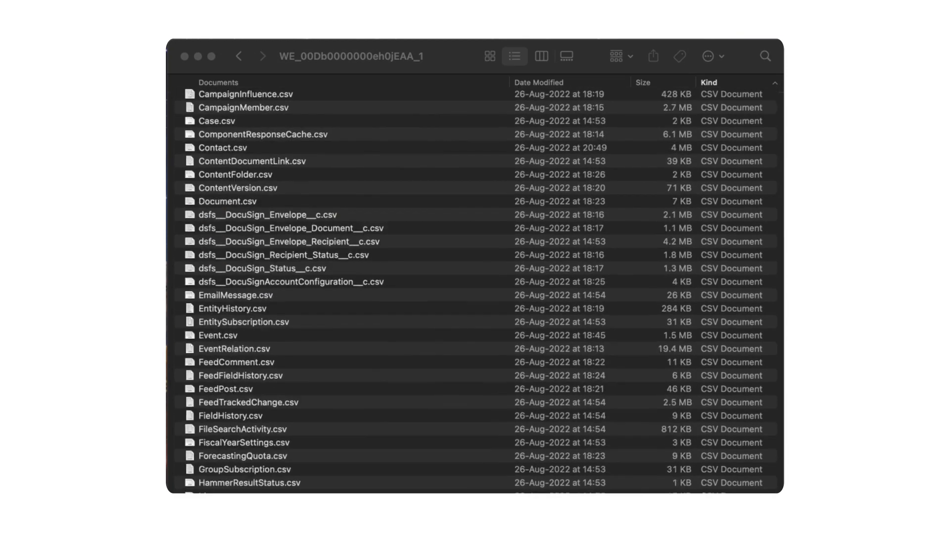
scroll(475, 292, down, 5)
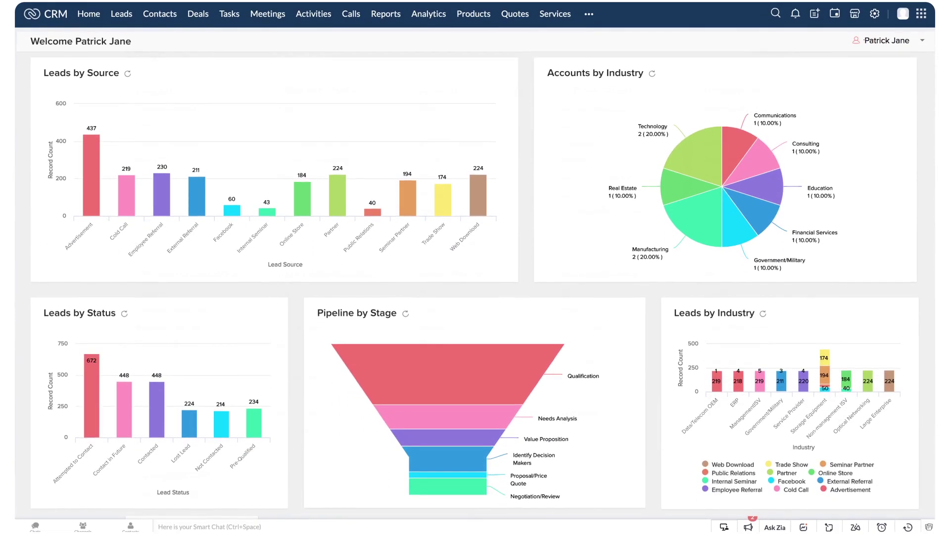
Go from Setup to Data Administration's Import and start the Salesforce data migration.
click(875, 14)
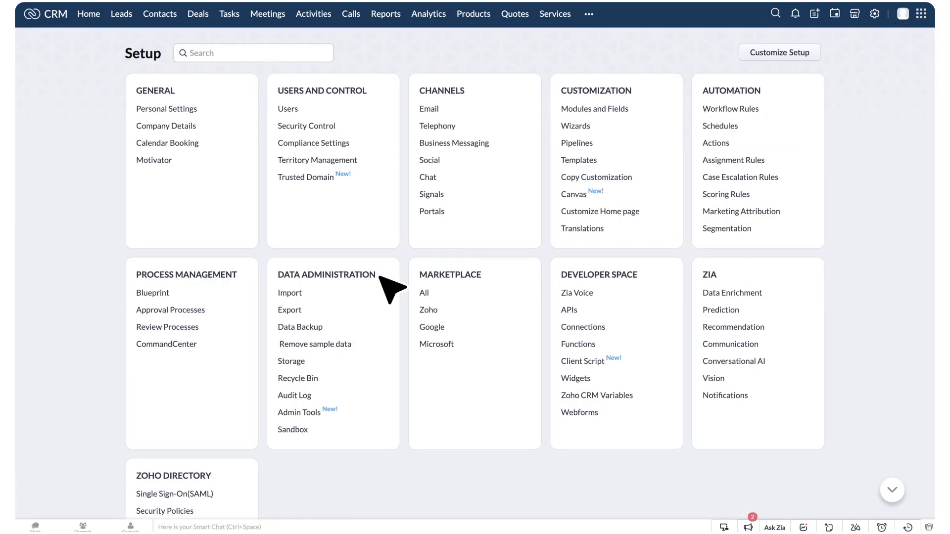
click(303, 293)
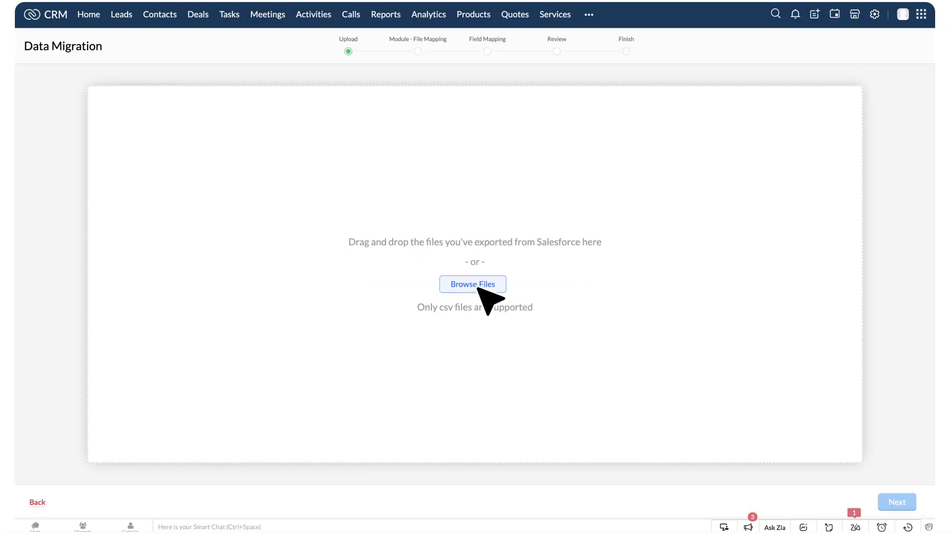
Select Account, AMEEncoding, Campaign, Case, Contact, Event, EventRelation, FeedPost and FieldHistory CSVs.
click(505, 290)
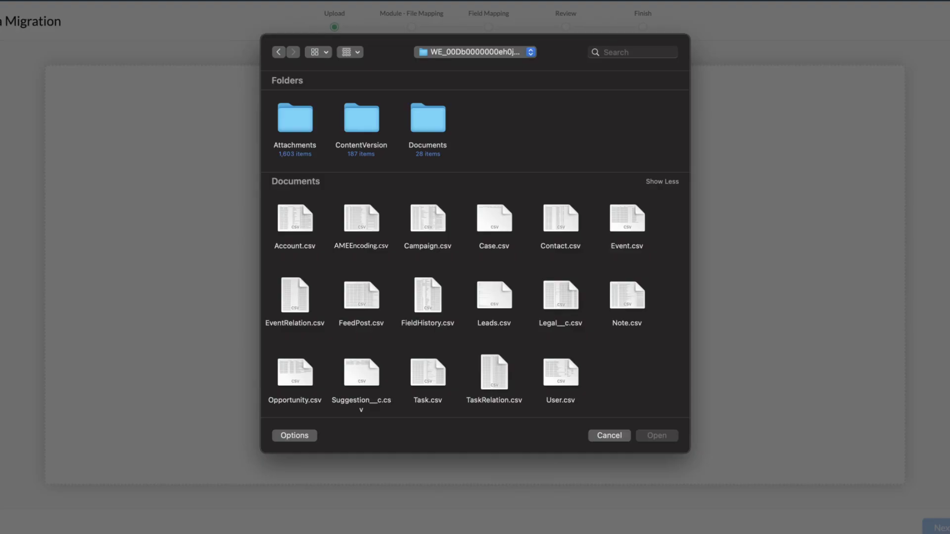
click(307, 239)
shift+click(382, 240)
shift+click(450, 243)
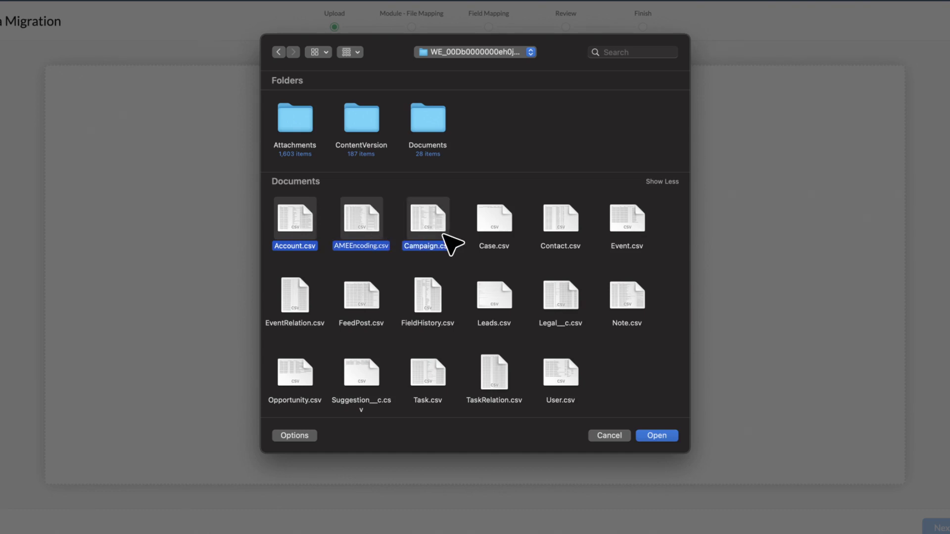
shift+click(505, 236)
shift+click(579, 236)
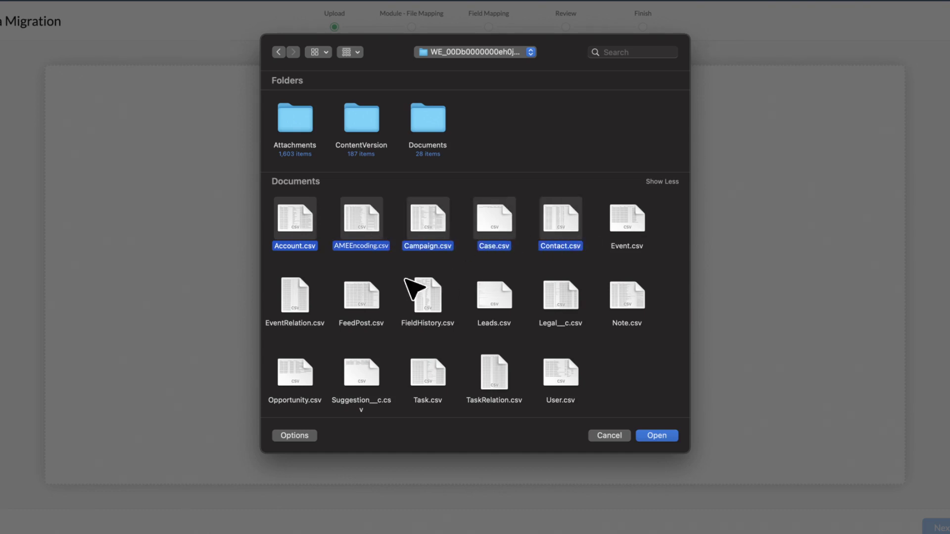
shift+click(303, 318)
shift+click(365, 313)
shift+click(446, 314)
Add Leads, Legal__c, Note, Opportunity, Suggestion__c, Task, TaskRelation and User CSVs, then upload all.
shift+click(490, 317)
shift+click(544, 315)
shift+click(628, 312)
shift+click(303, 386)
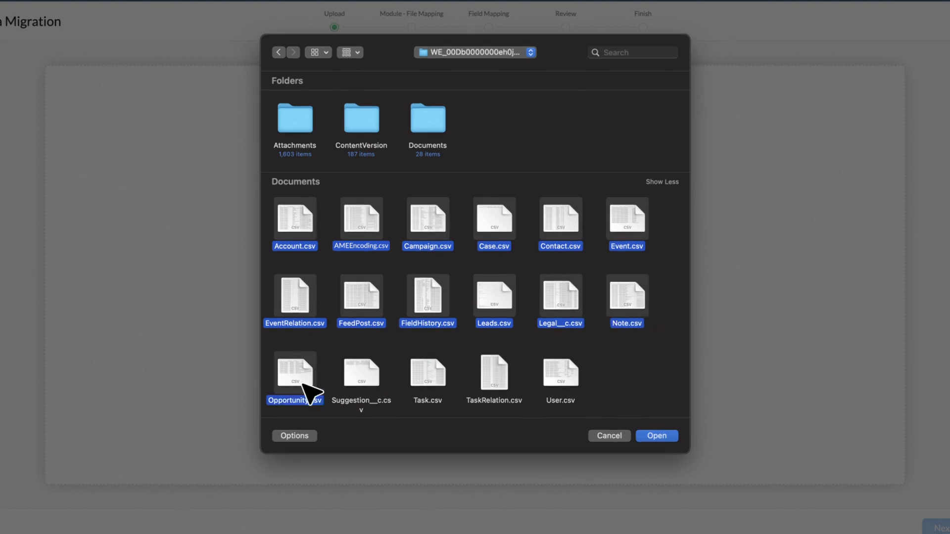
shift+click(366, 384)
shift+click(430, 384)
shift+click(495, 383)
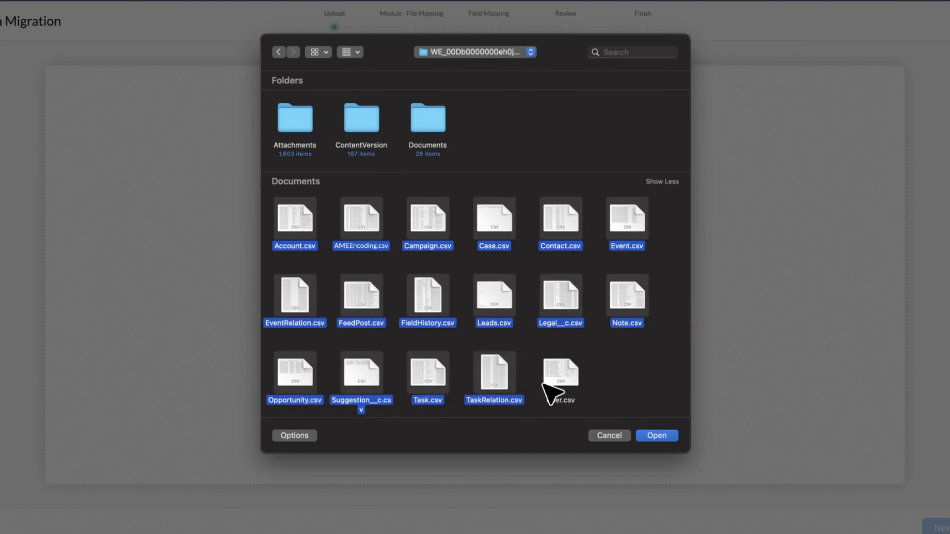
shift+click(560, 389)
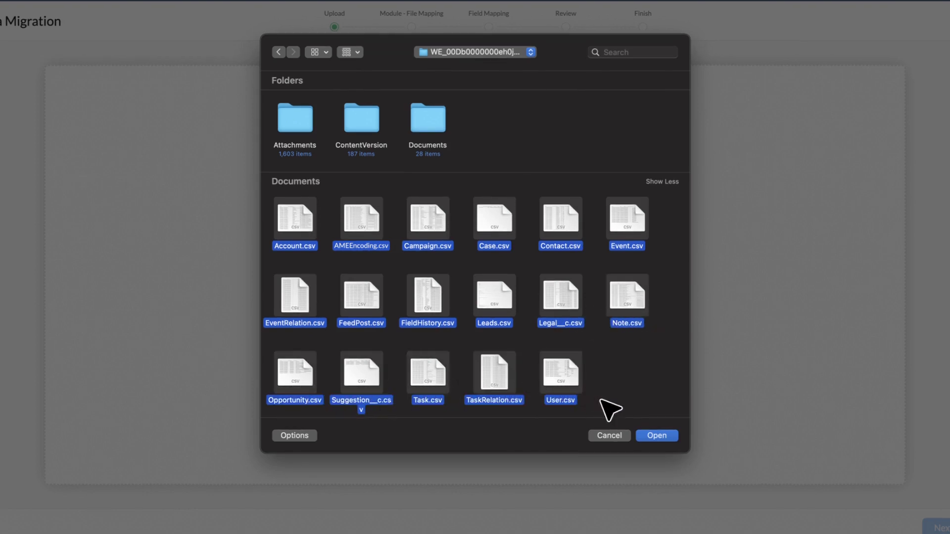
click(674, 439)
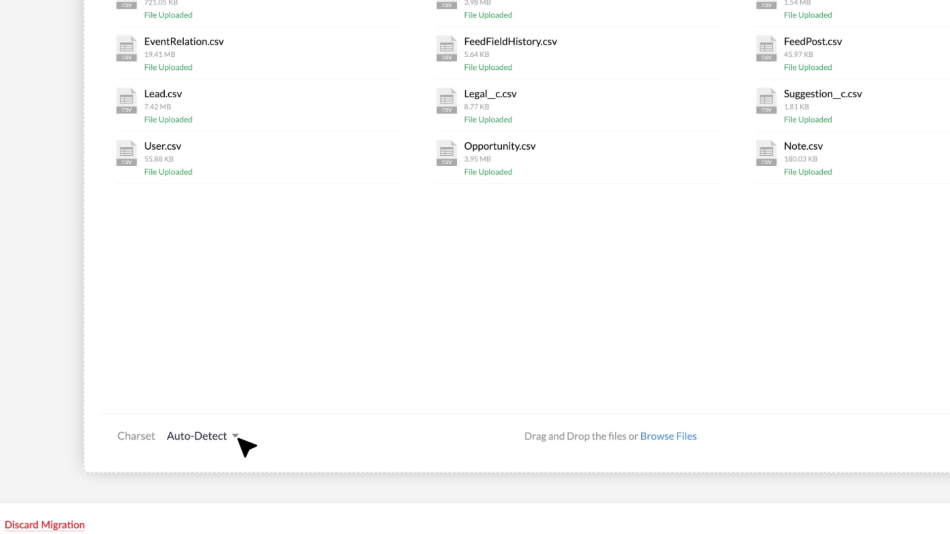
Keep the charset on Auto-Detect and move on to process the uploaded CSVs.
click(236, 436)
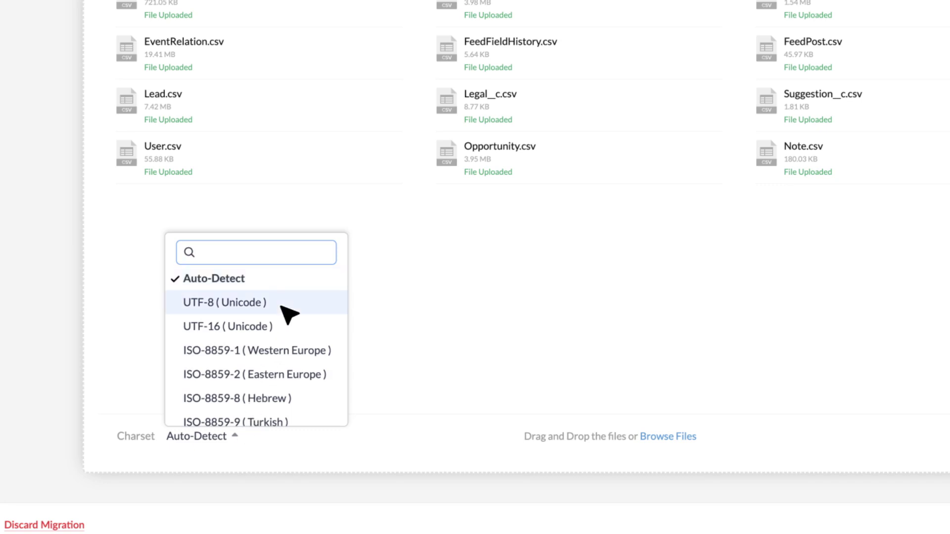
click(293, 280)
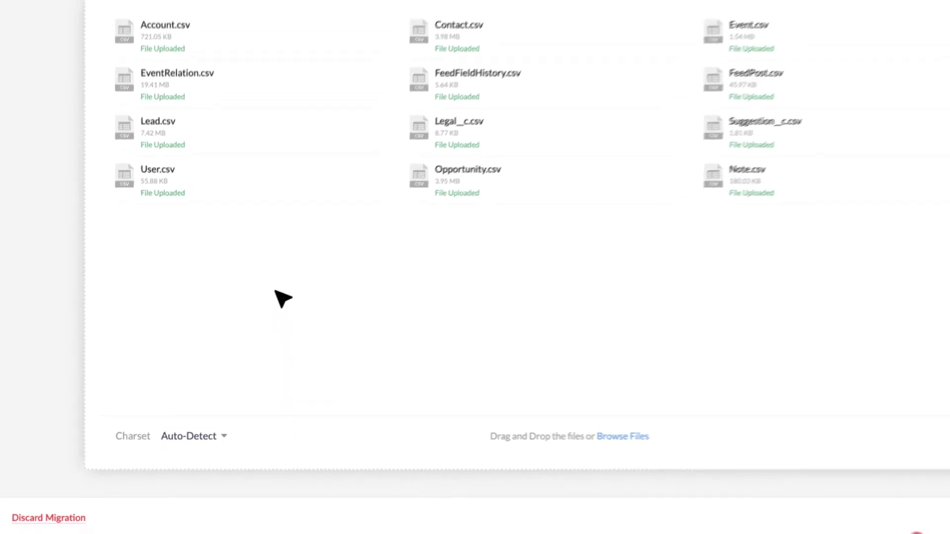
click(921, 507)
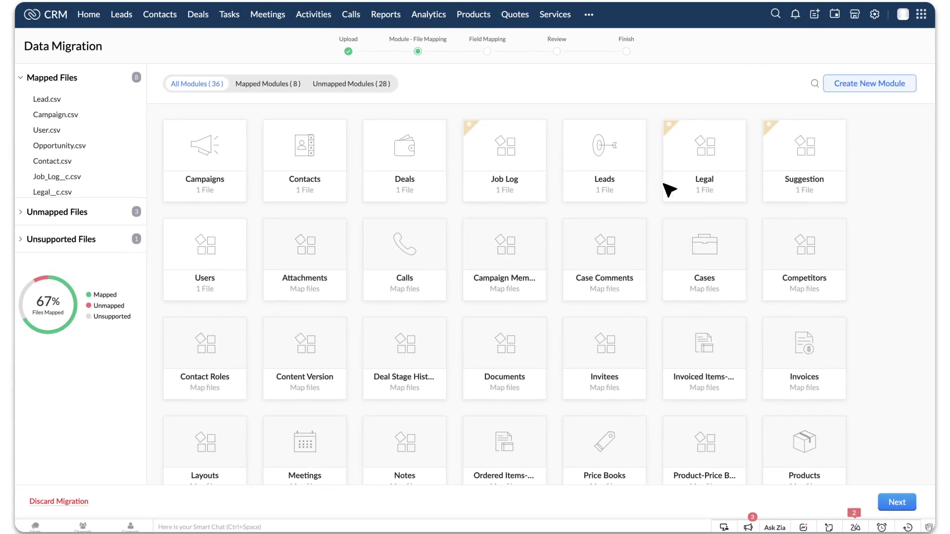
Move Legal__c.csv to a new custom module named 'Legal' and save the mapping.
click(733, 188)
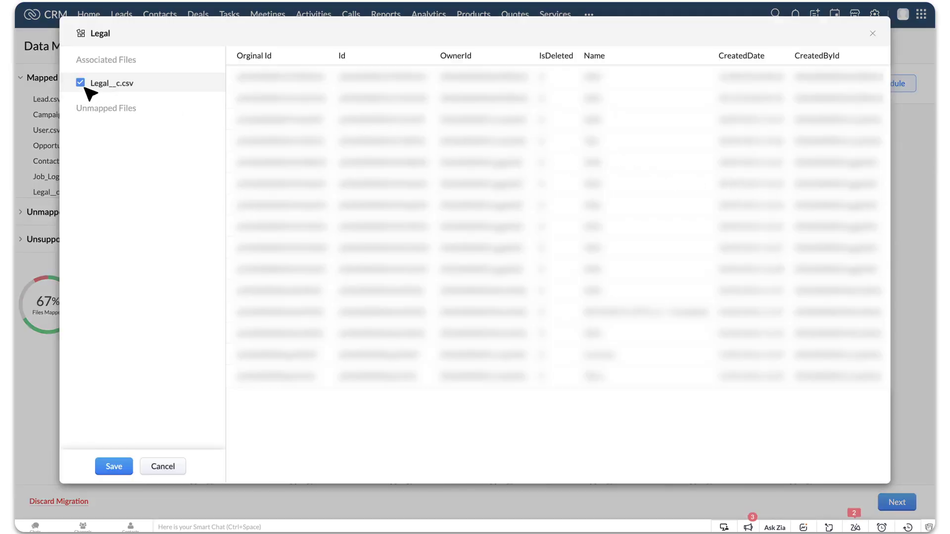
click(81, 82)
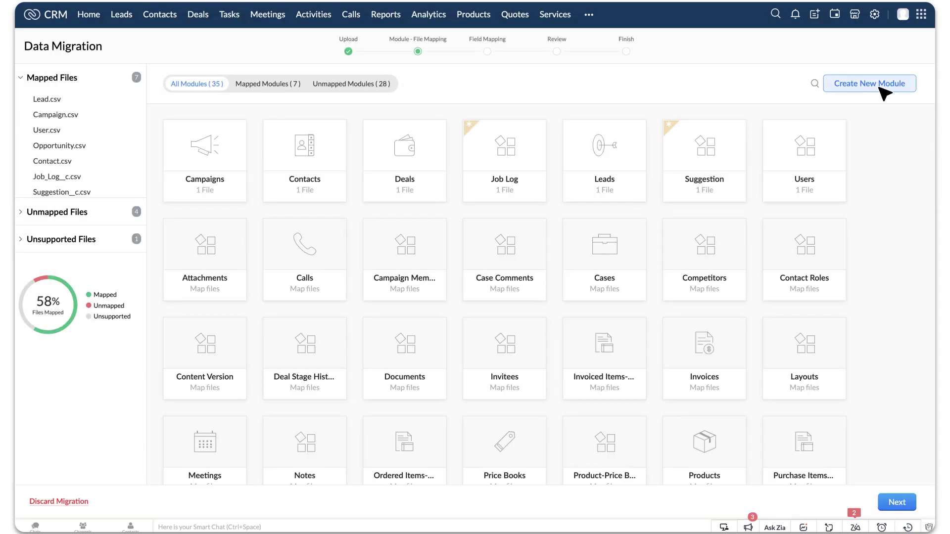
click(883, 84)
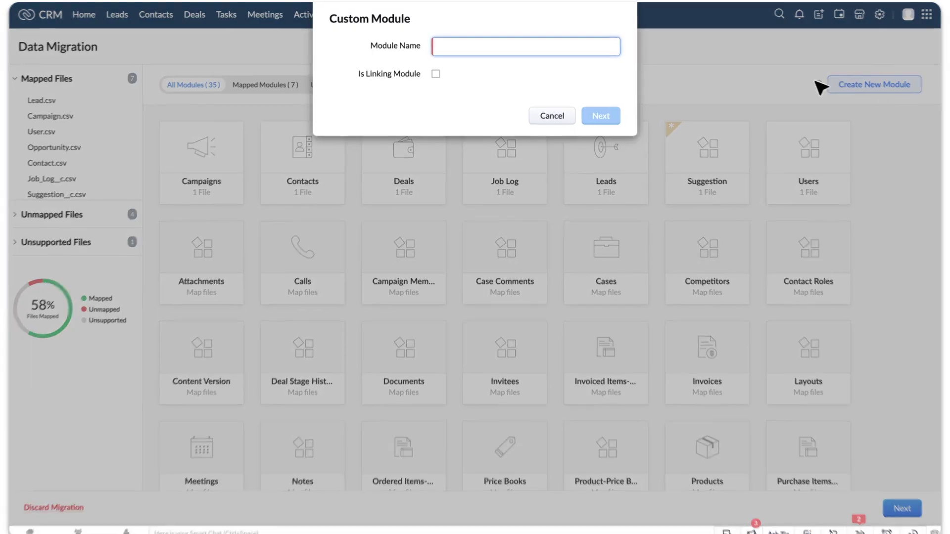
text(Leg)
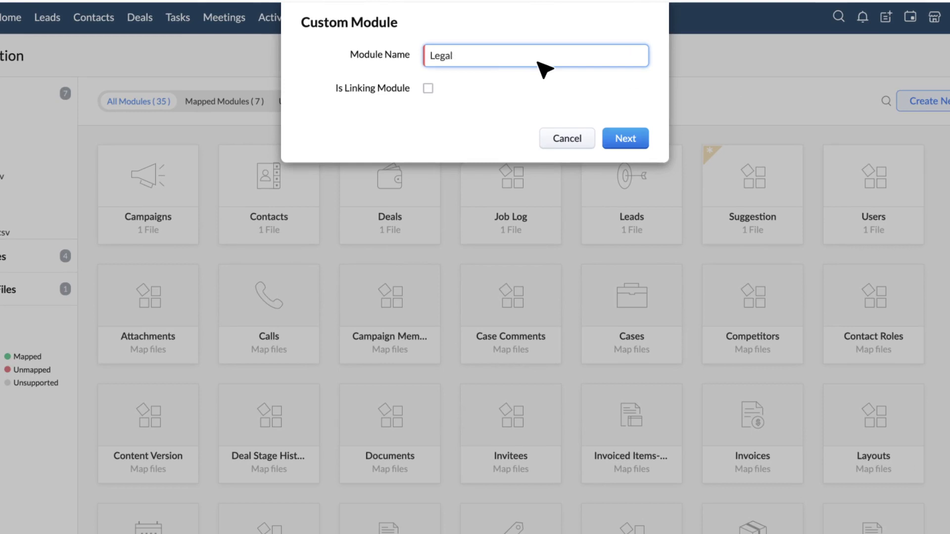
text(al)
click(634, 144)
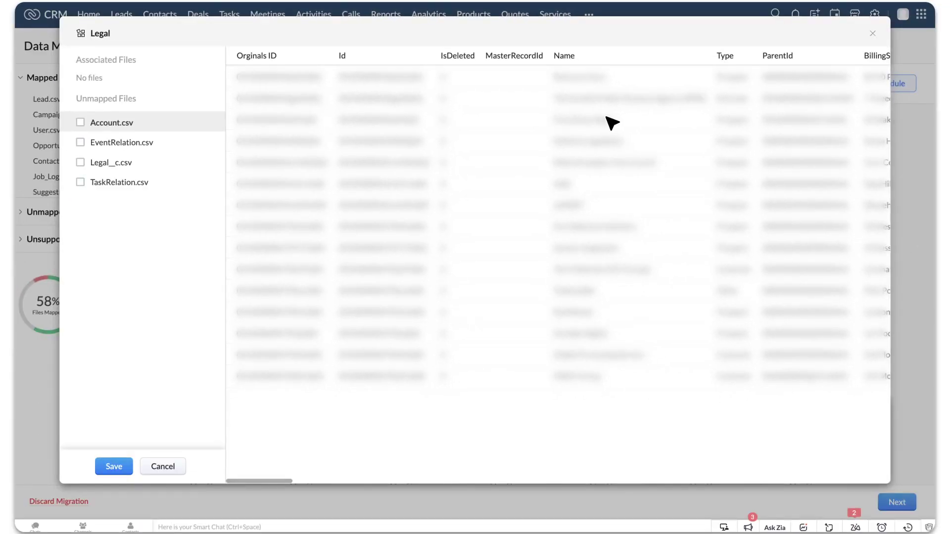
click(80, 163)
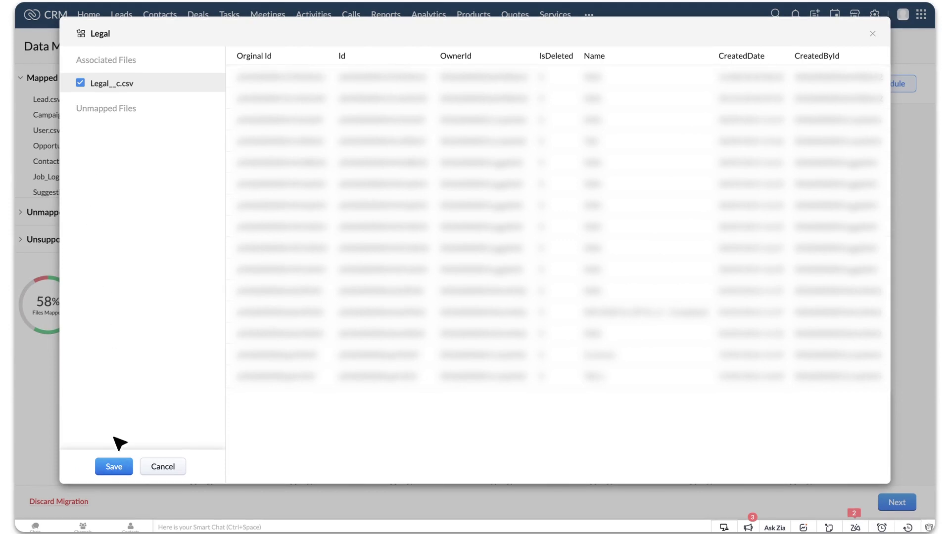
click(117, 470)
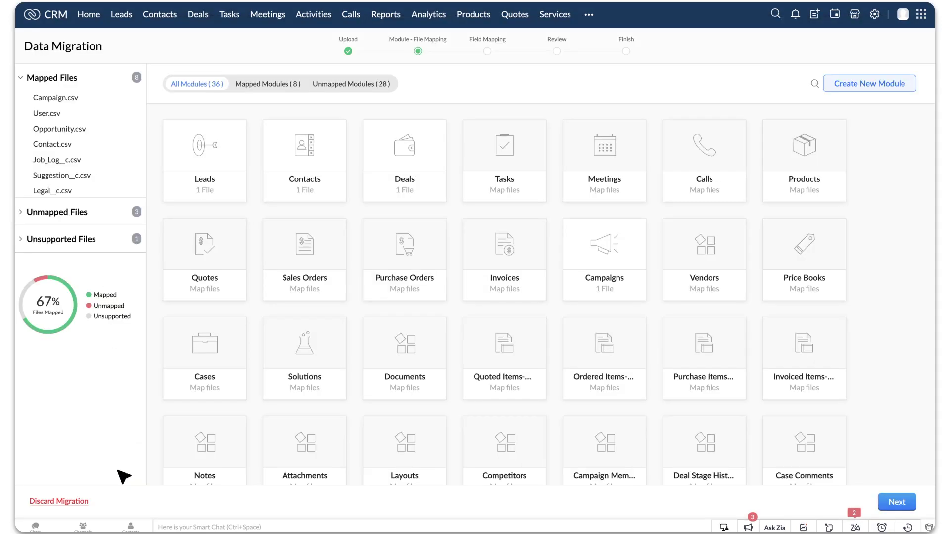
Expand Unsupported Files to reveal FieldHistory.csv as the unsupported file.
click(107, 244)
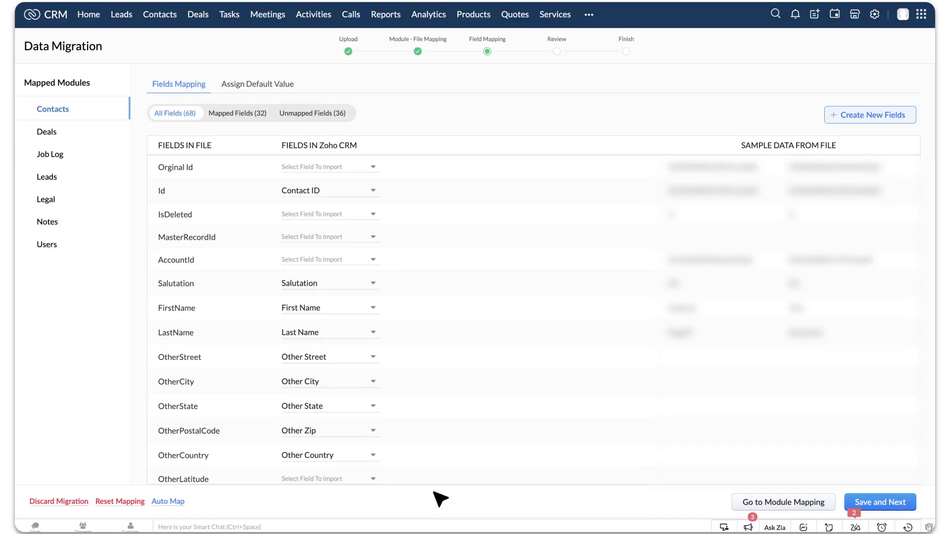
Keep LastName mapped to Last Name, then map the unmapped Header Label column to Header Label.
click(374, 332)
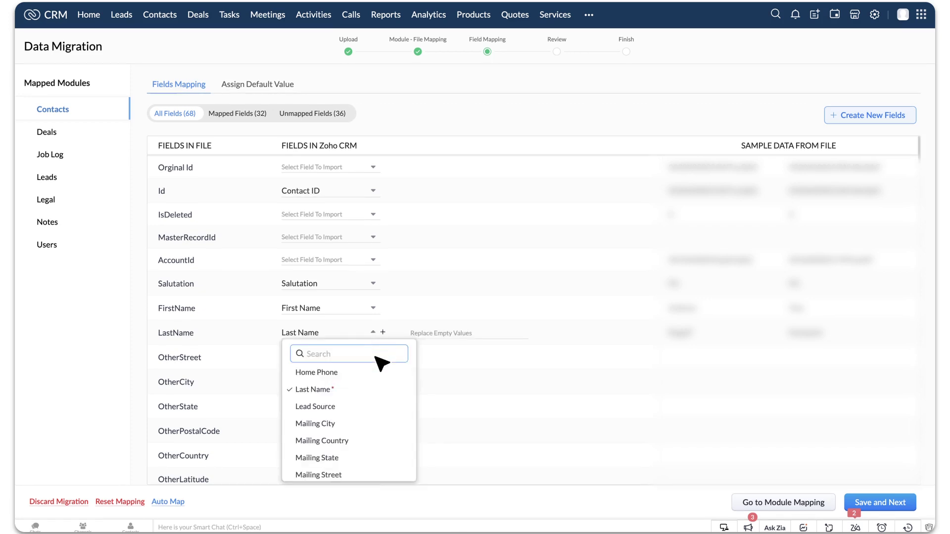
click(376, 386)
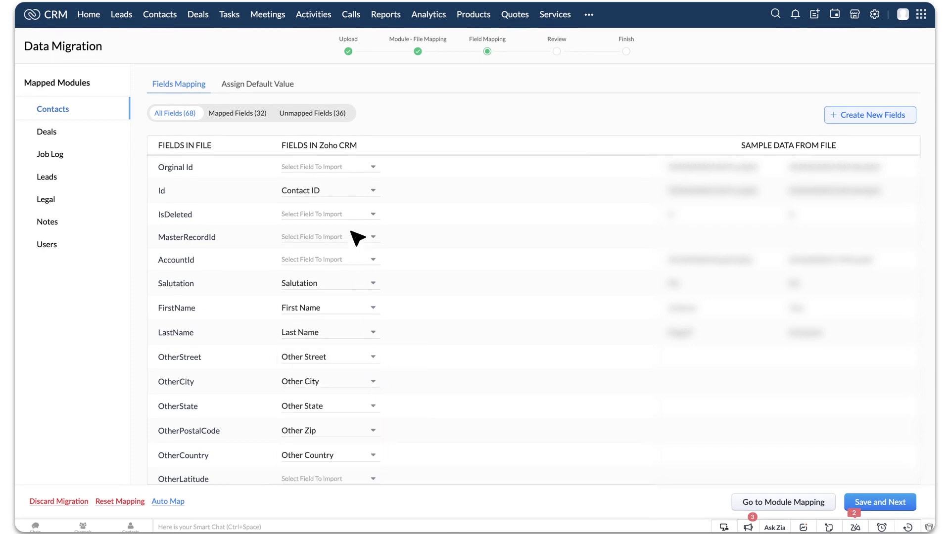
click(335, 116)
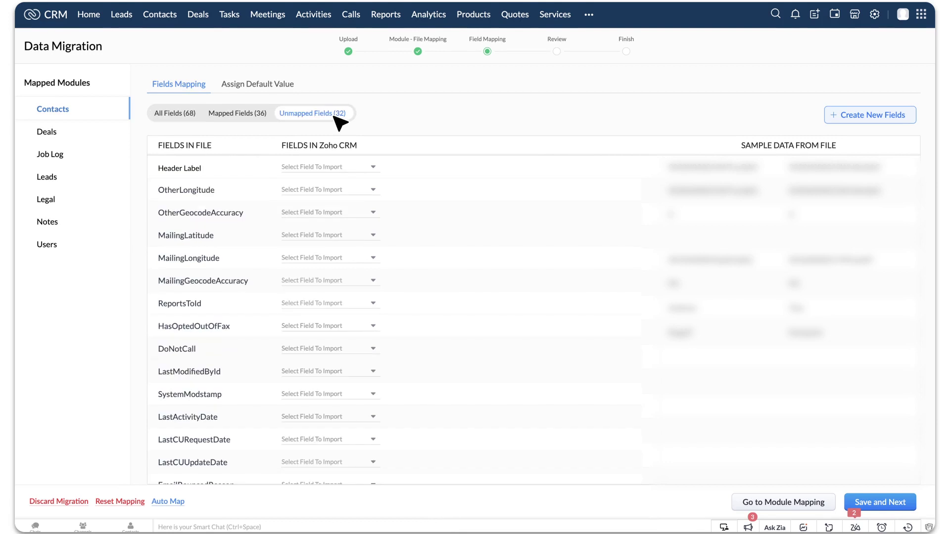
click(374, 167)
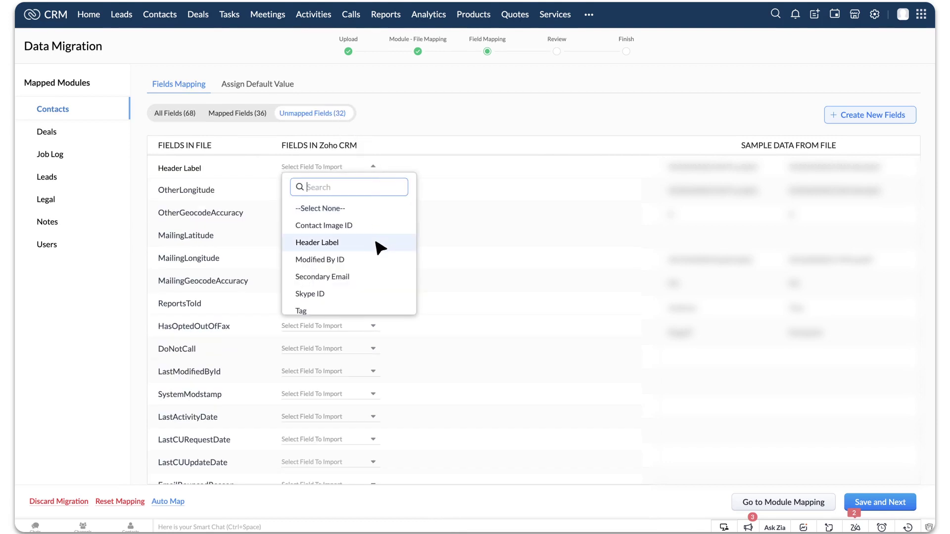
click(382, 248)
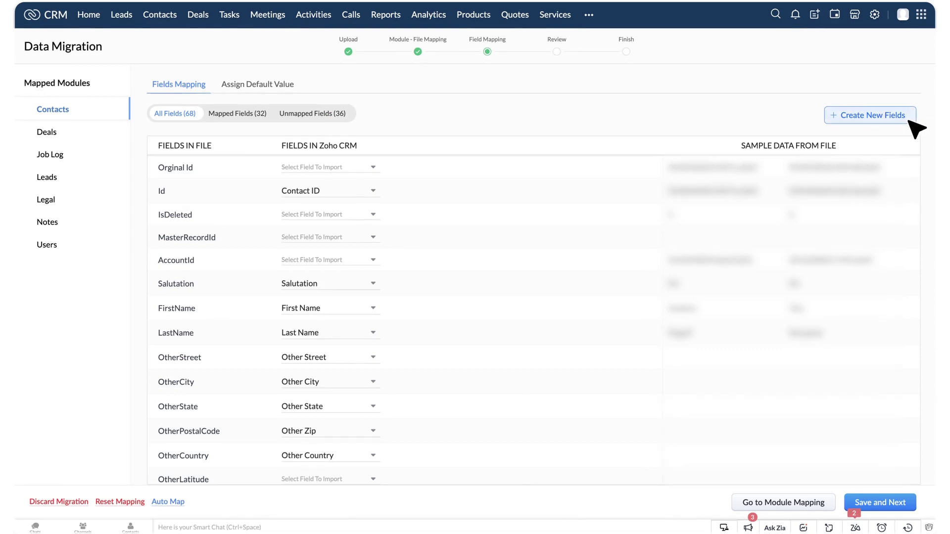
Create new Contacts fields for the unmapped columns, with OtherLatitude set to Text type.
click(913, 123)
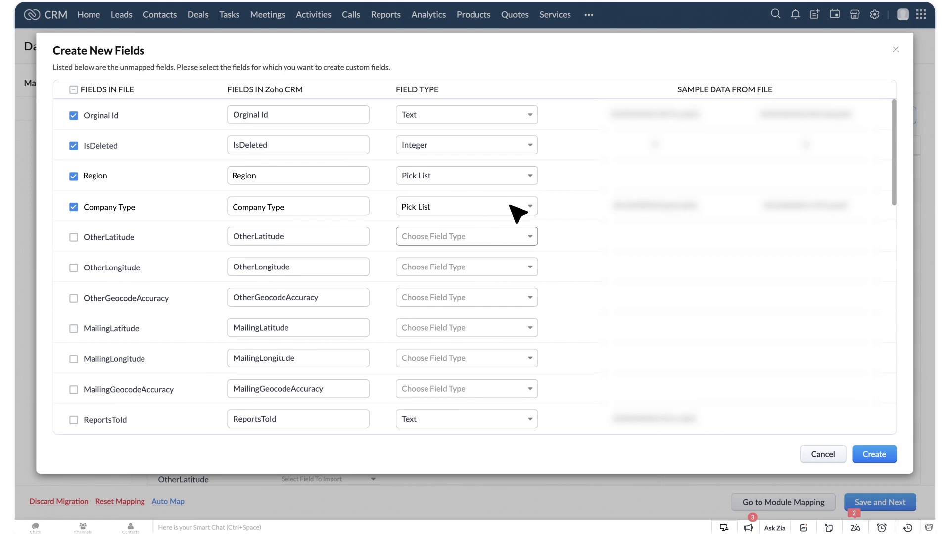
click(509, 236)
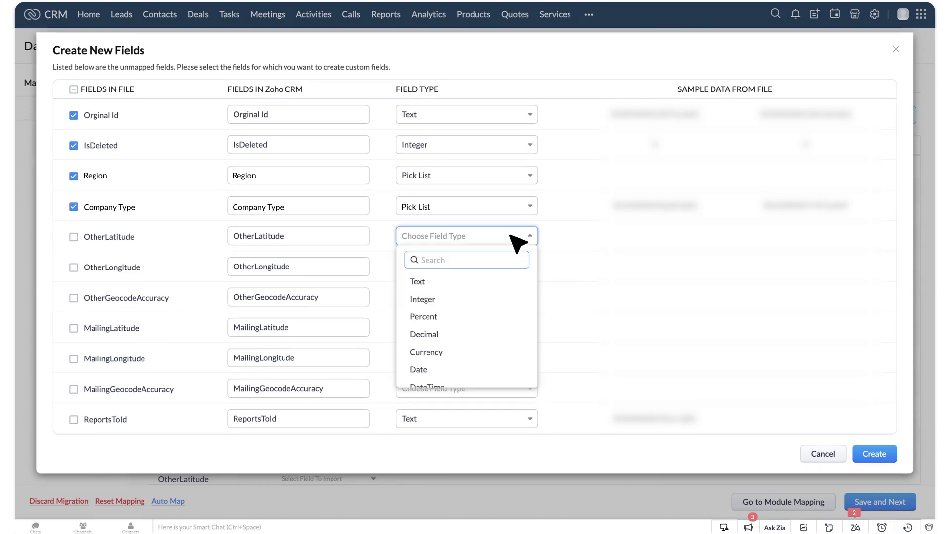
click(517, 285)
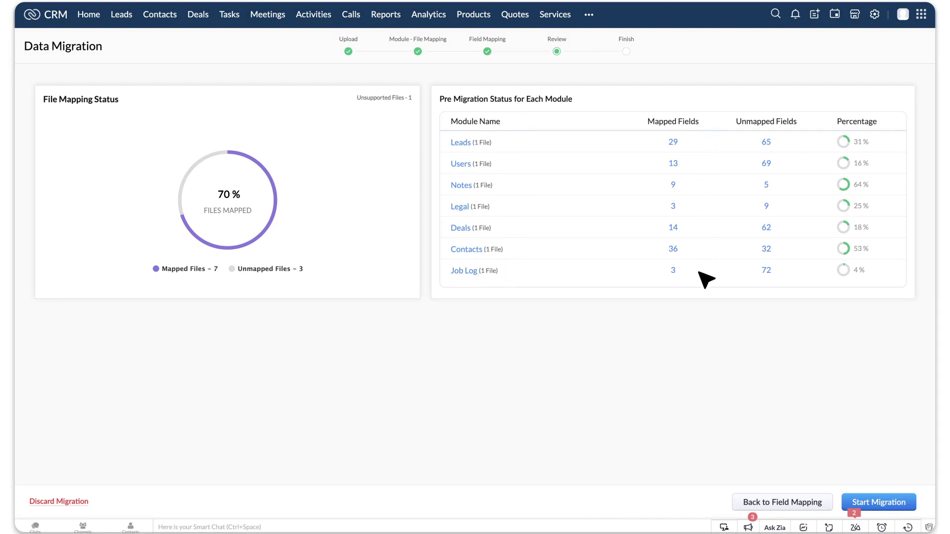
Launch the migration after checking the Pre Migration Status table.
click(898, 503)
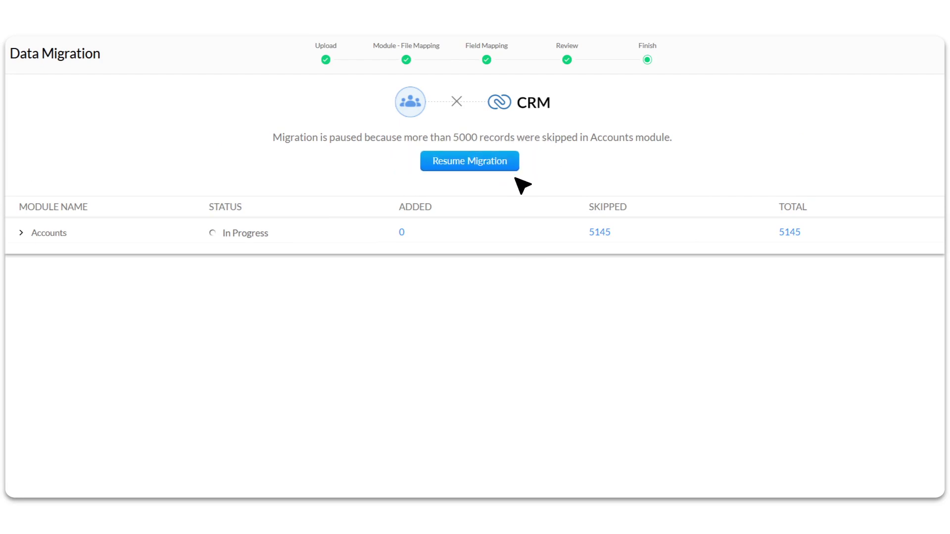
Open the 5145 skipped Accounts records, which failed for an empty mandatory Account Name.
scroll(639, 210, down, 1)
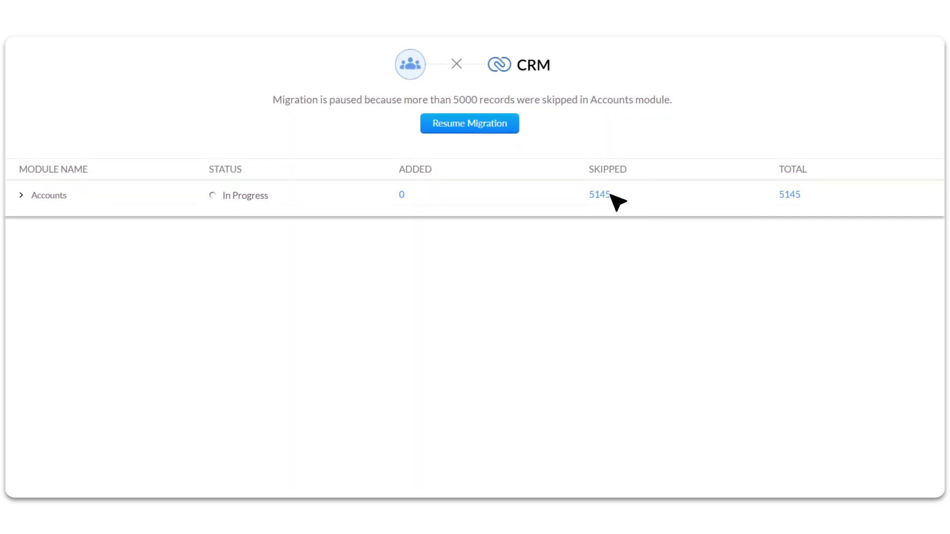
click(607, 196)
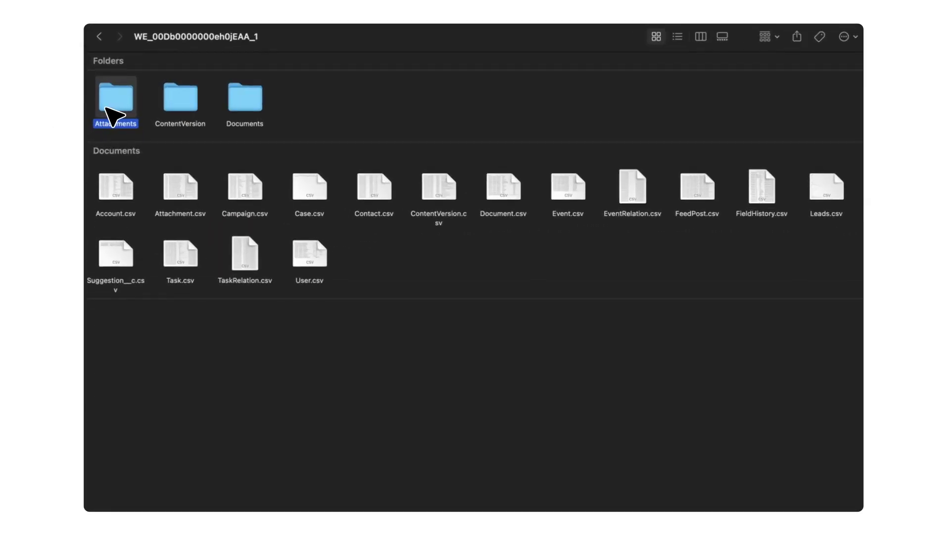
Compress the Attachments, ContentVersion and Documents folders with their CSVs into three zip files.
right_click(198, 208)
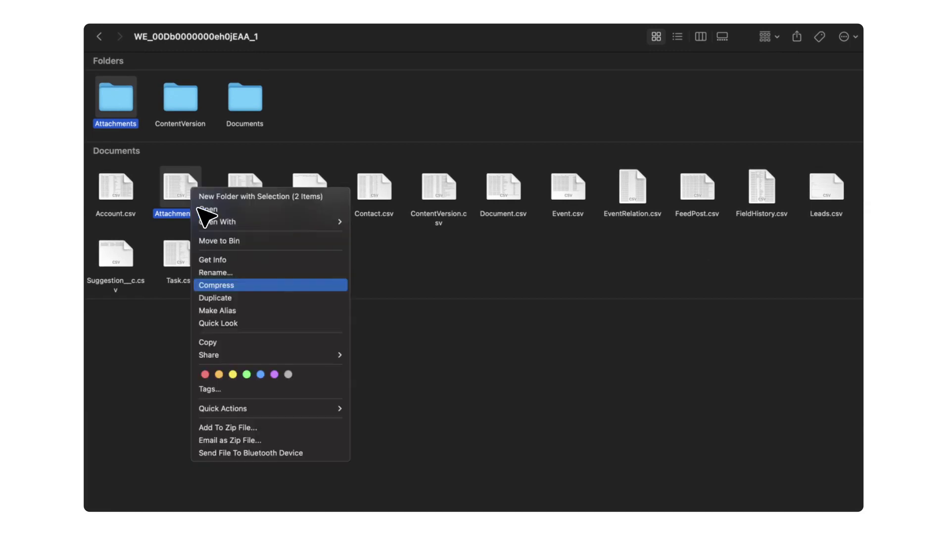
click(295, 285)
click(186, 113)
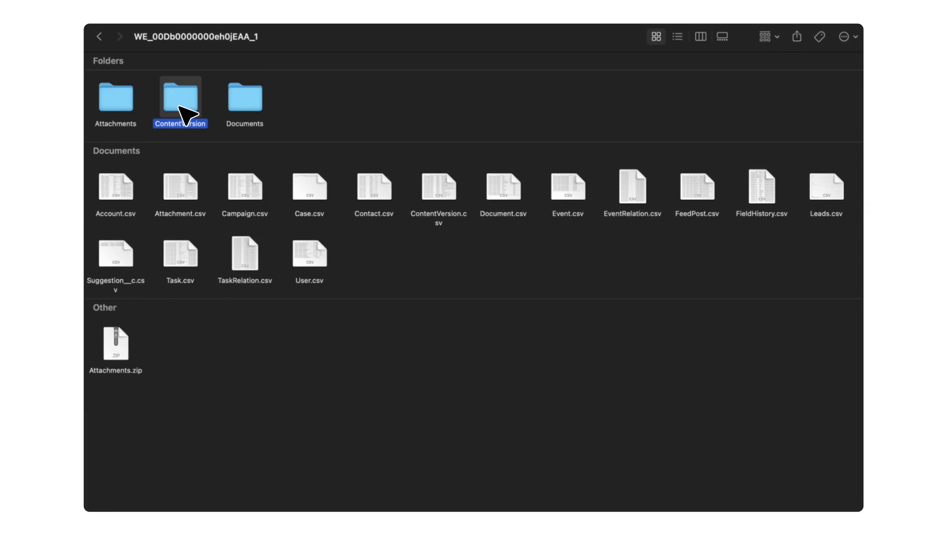
super+click(454, 203)
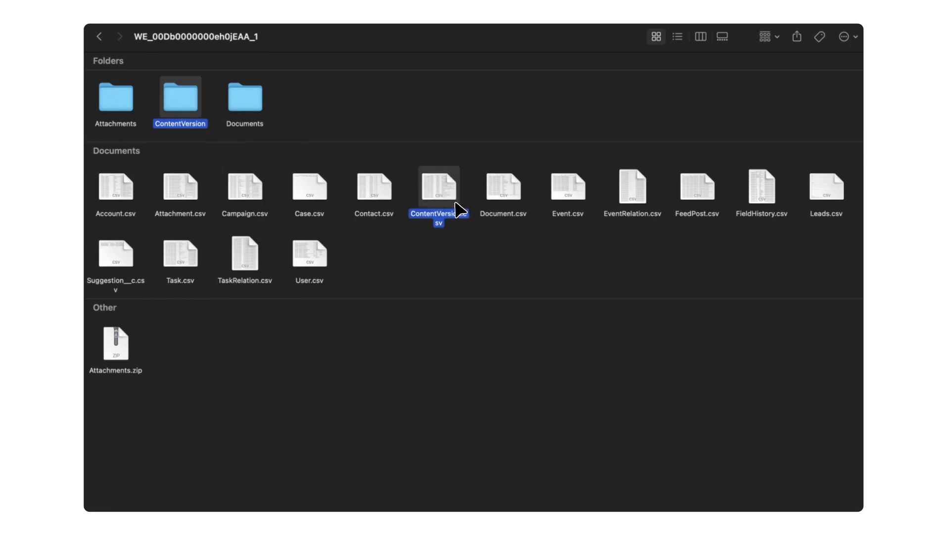
right_click(455, 203)
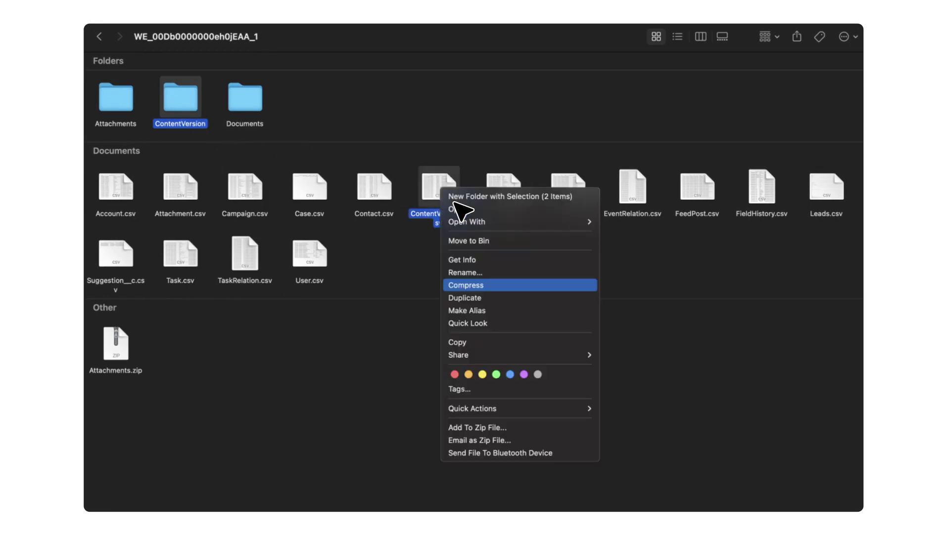
click(577, 285)
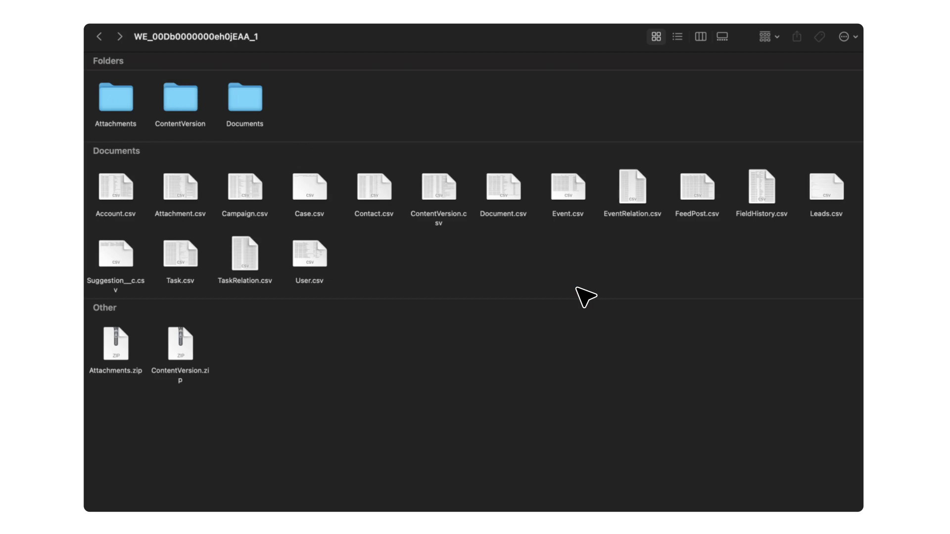
key(d)
super+click(500, 203)
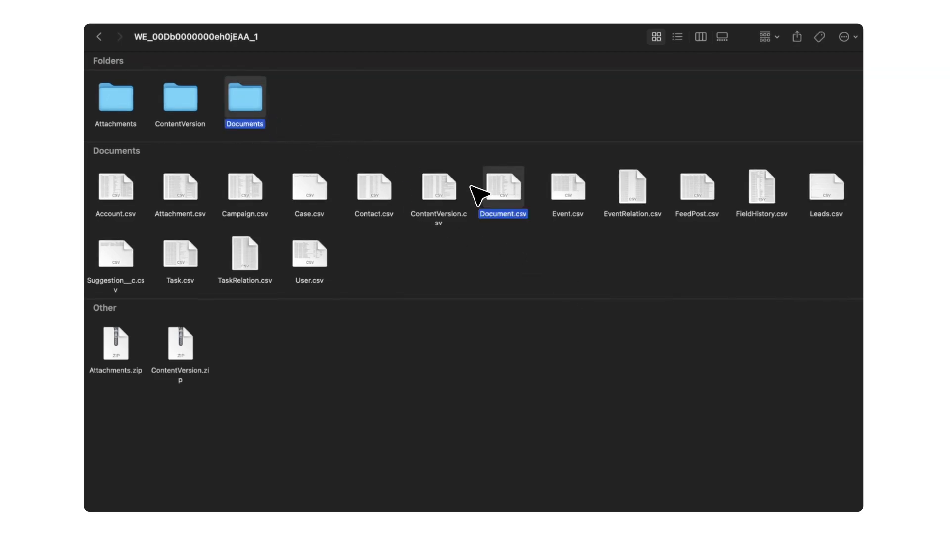
right_click(517, 202)
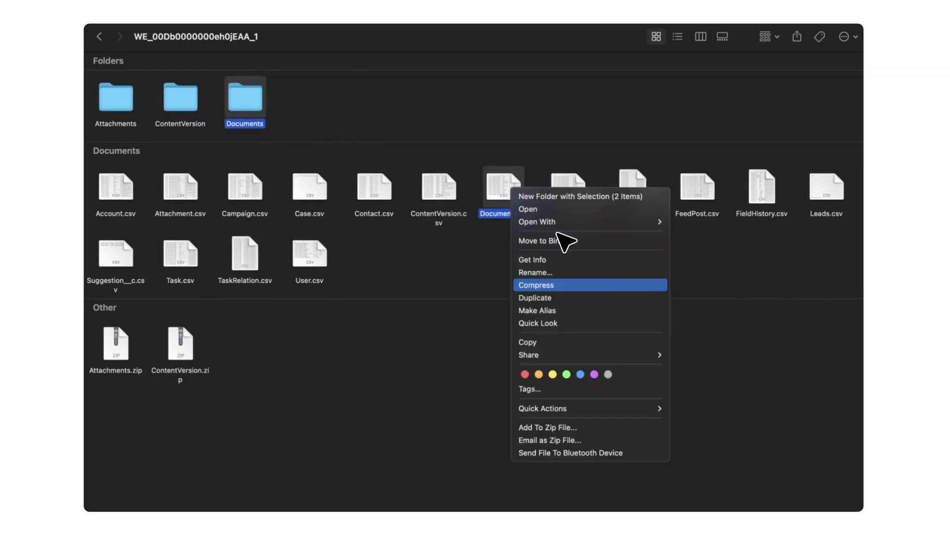
click(630, 288)
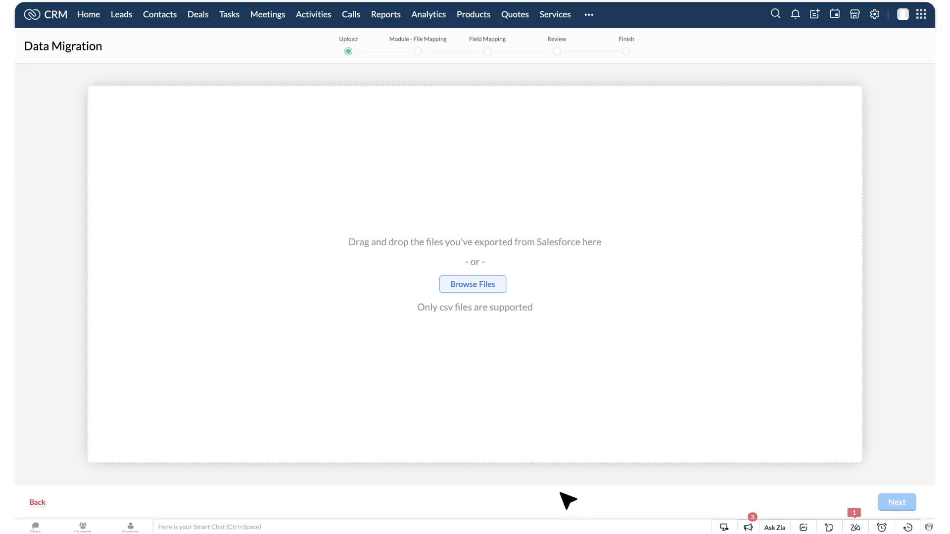
Upload Attachments.zip from the computer for migration.
click(495, 287)
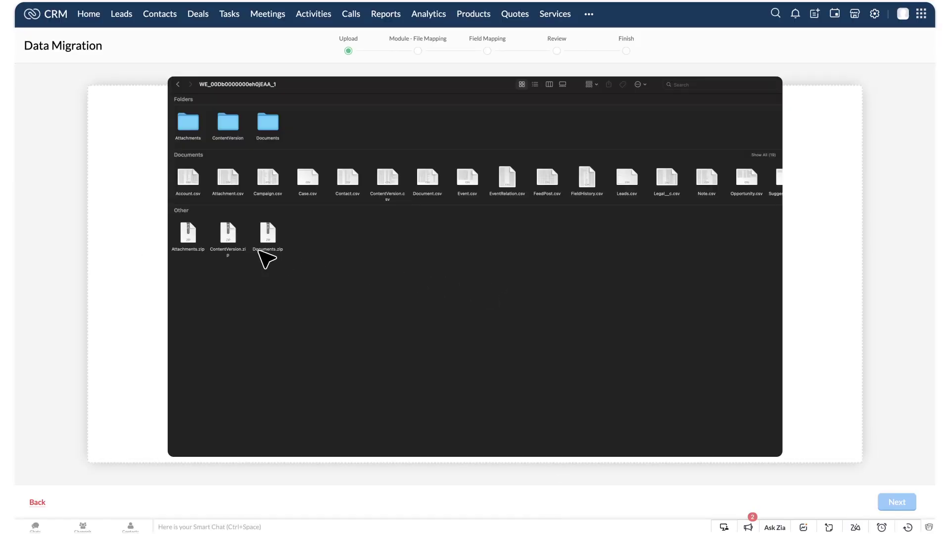
click(196, 242)
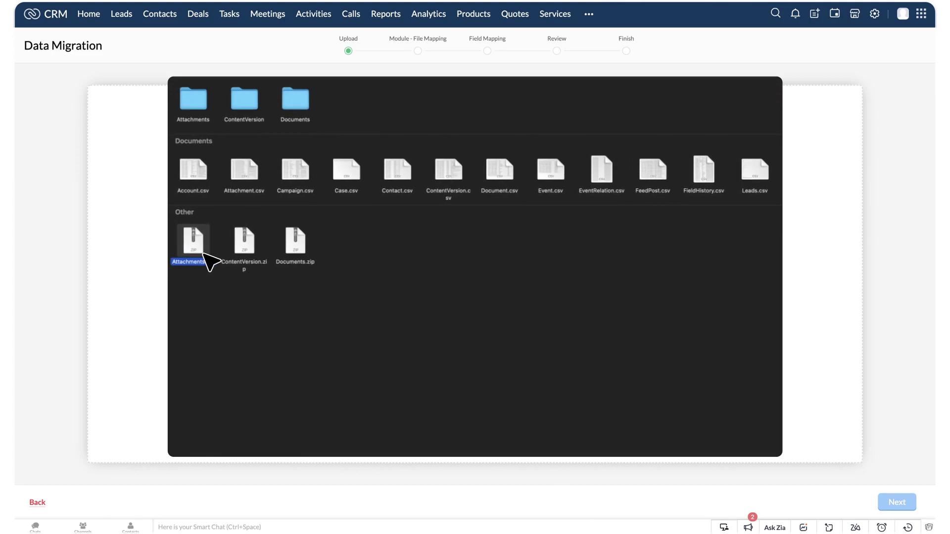
double_click(204, 255)
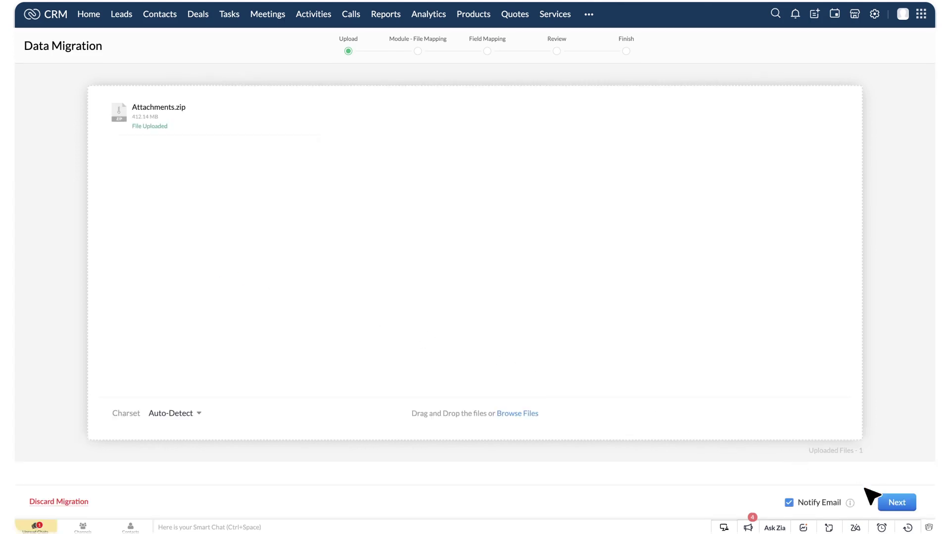
click(911, 505)
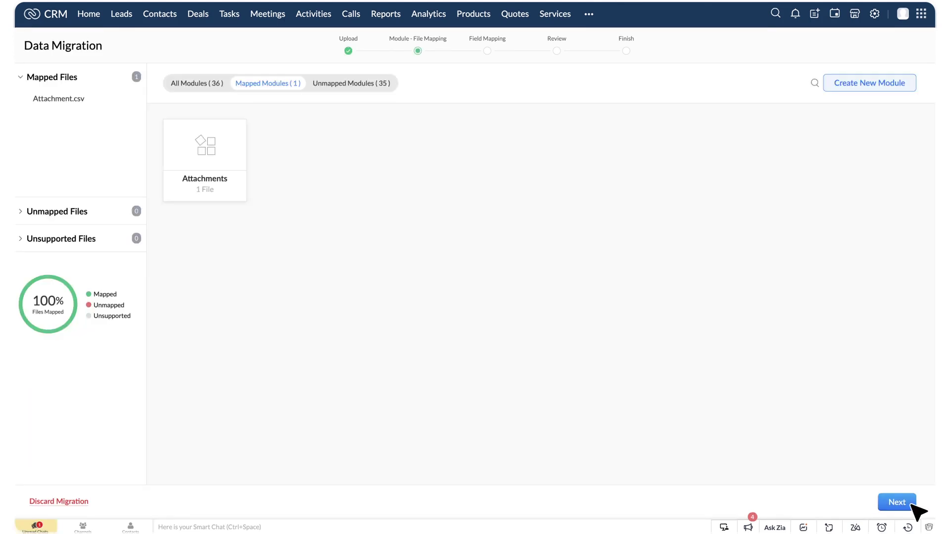
Save the Attachments module and field mappings, reaching Review with 8 fields mapped.
click(238, 193)
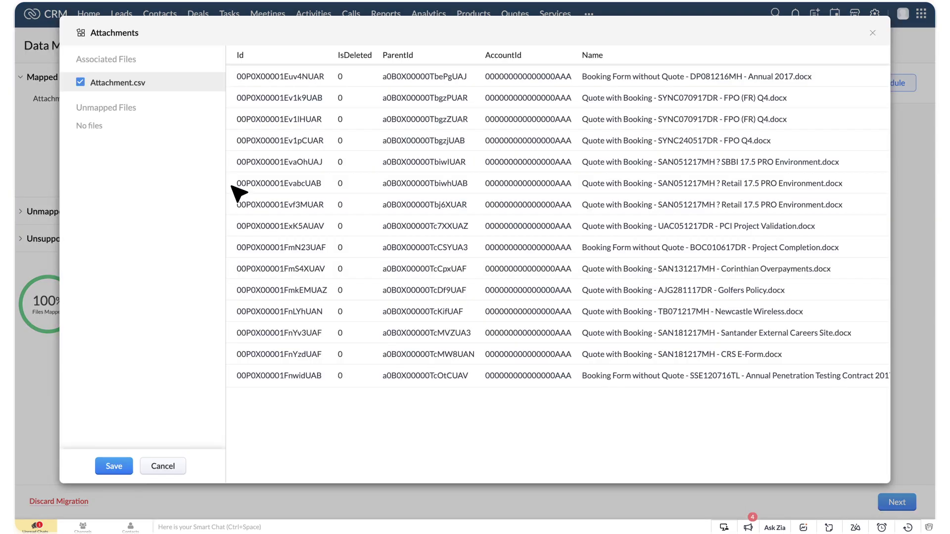
click(114, 466)
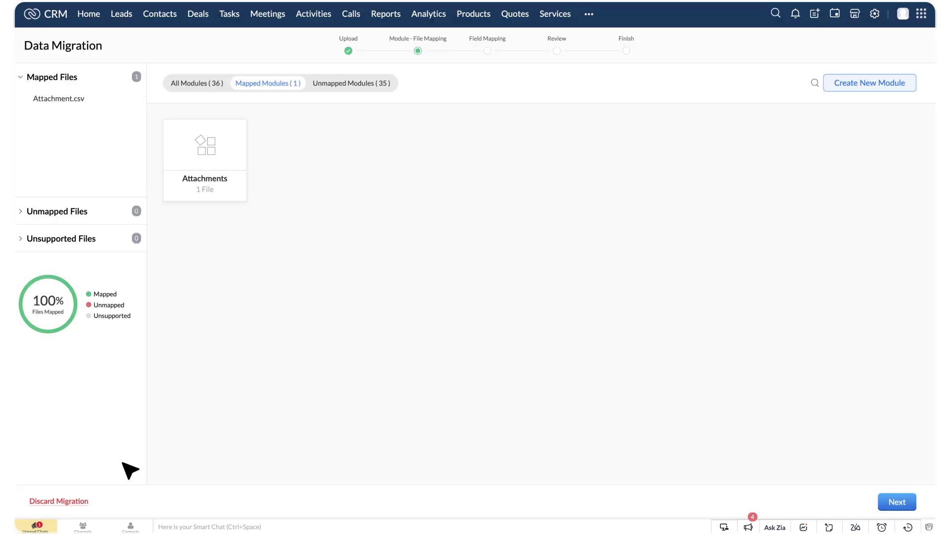
click(914, 510)
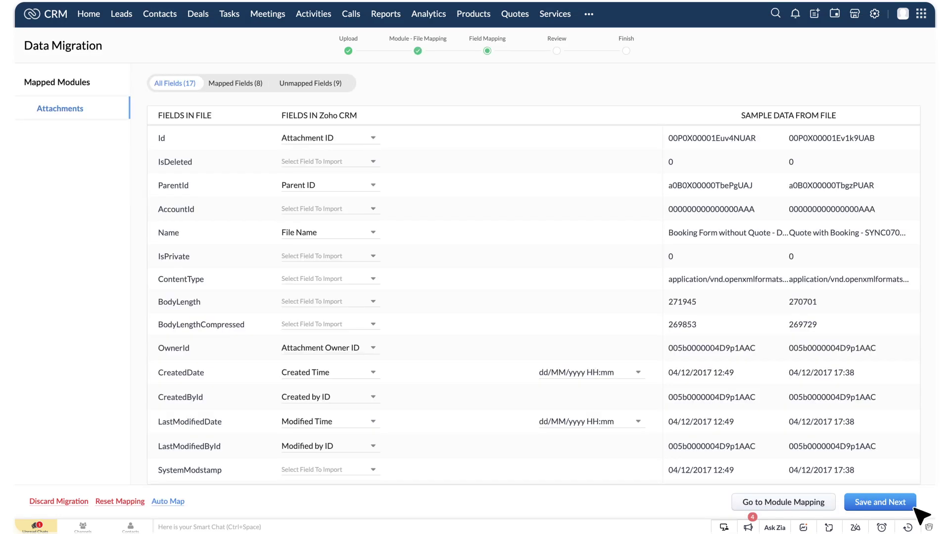
click(913, 507)
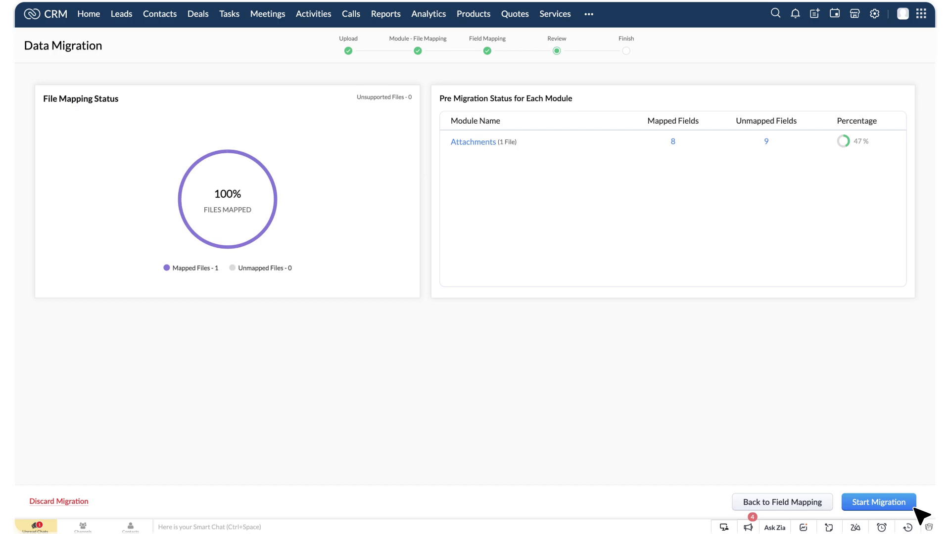
Start the Attachments migration from the Review step.
click(914, 508)
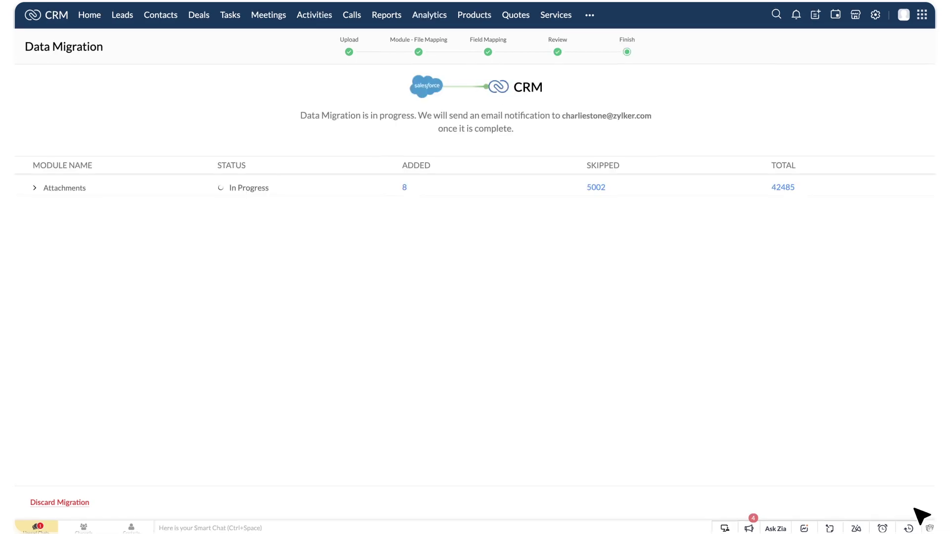